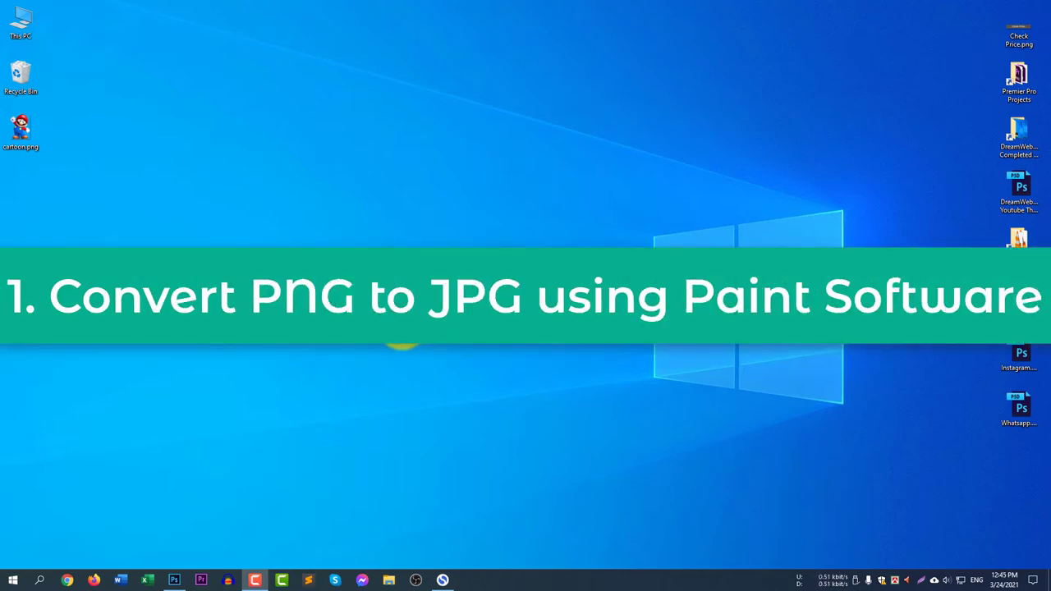
Step: Open cartoon.png from the desktop for editing in Paint
{"action": "mouse_move", "coordinate": [21, 132]}
{"action": "left_mouse_down"}
{"action": "mouse_move", "coordinate": [228, 204]}
{"action": "mouse_move", "coordinate": [41, 133]}
{"action": "left_mouse_up"}
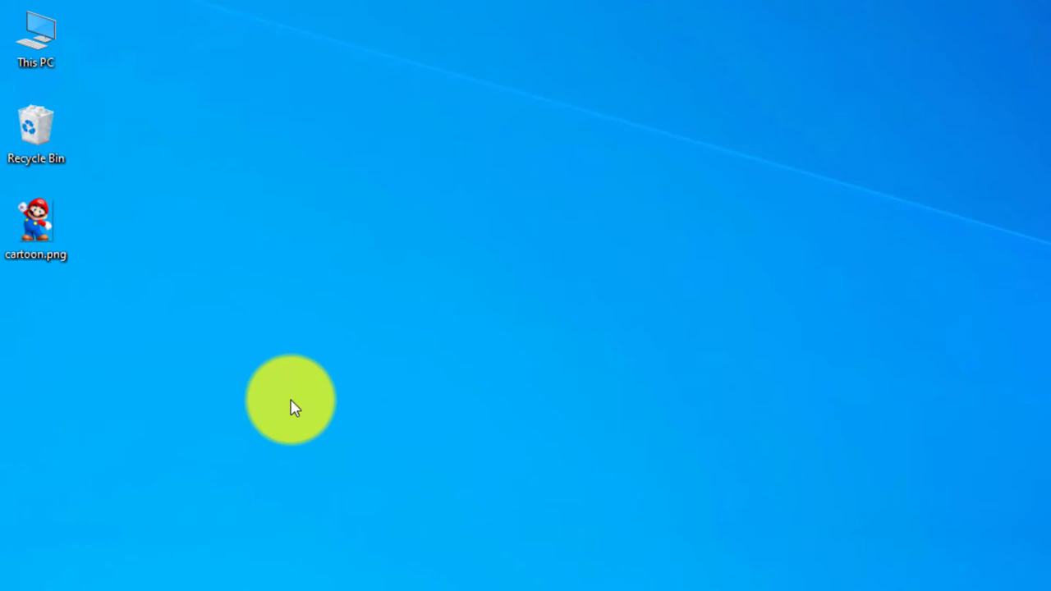
{"action": "right_click", "coordinate": [34, 218]}
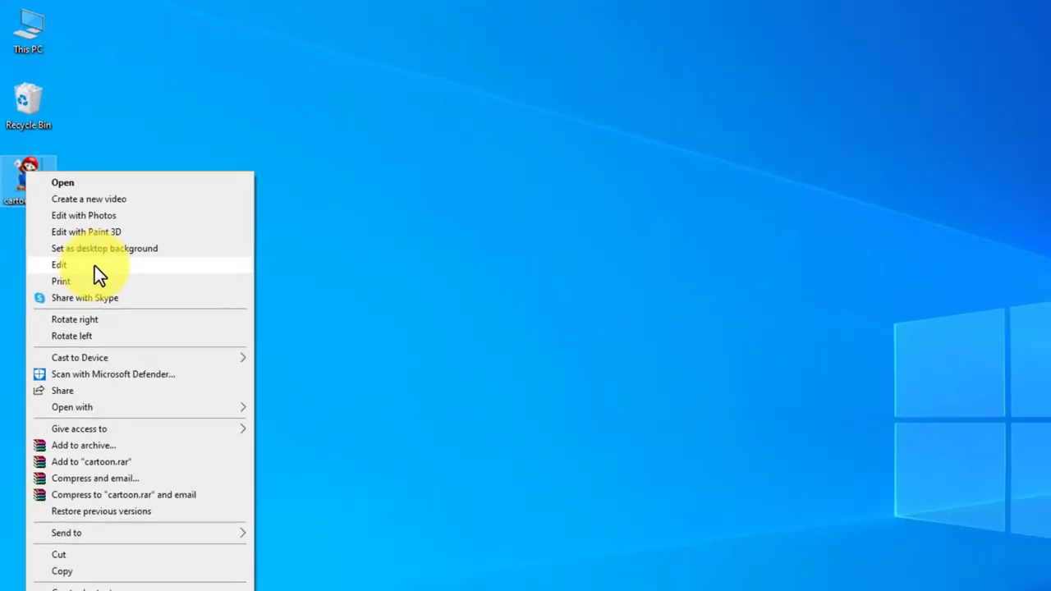
{"action": "left_click", "coordinate": [123, 343]}
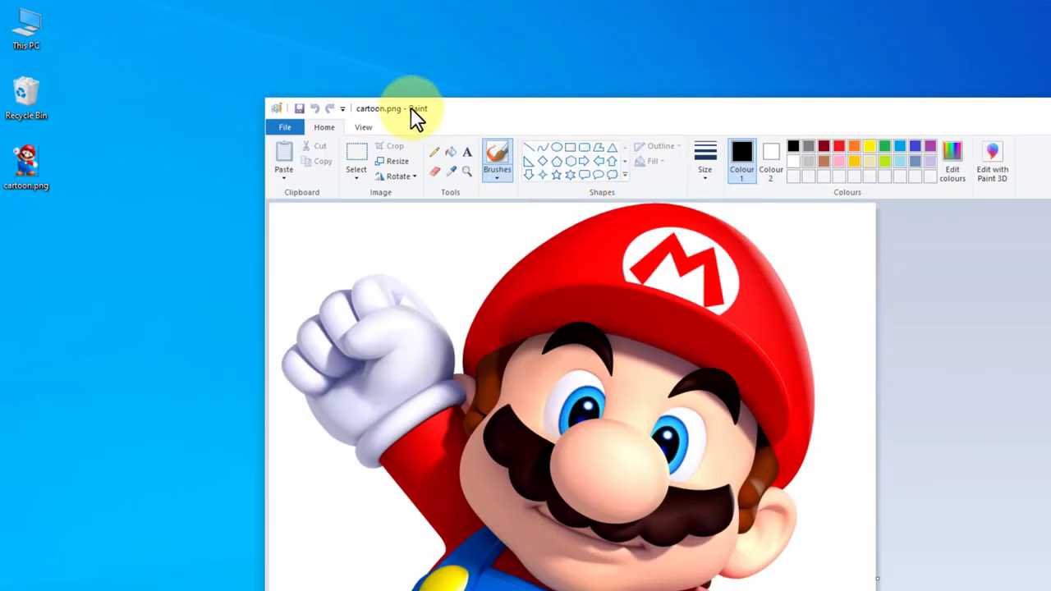
Step: Move the Paint window up and enlarge it so more of Mario is visible
{"action": "left_click_drag", "start_coordinate": [570, 122], "coordinate": [550, 89]}
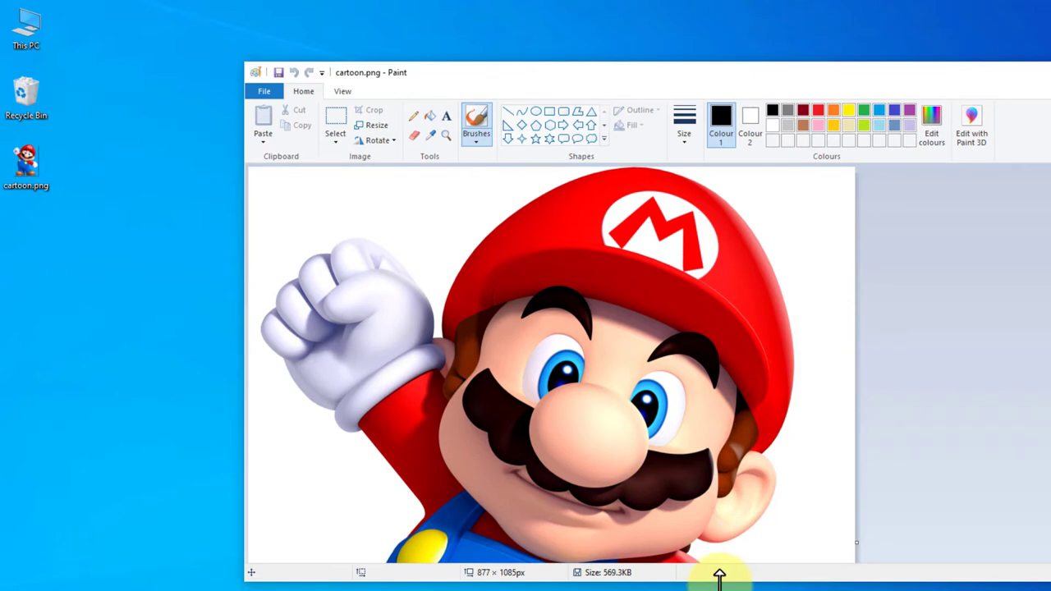
{"action": "left_click_drag", "start_coordinate": [720, 581], "coordinate": [720, 590]}
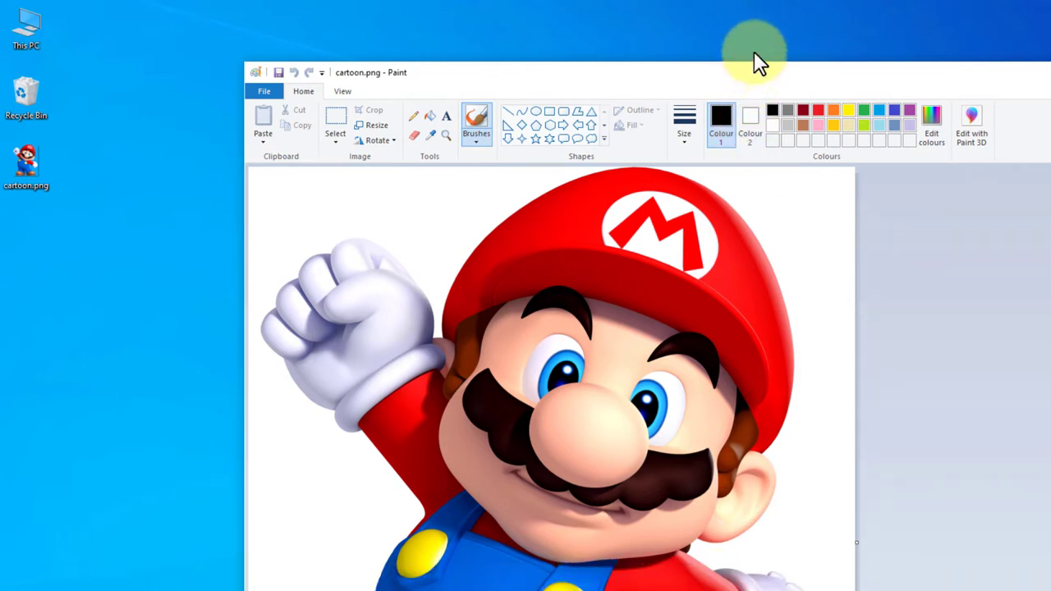
{"action": "left_click_drag", "start_coordinate": [748, 72], "coordinate": [749, 47]}
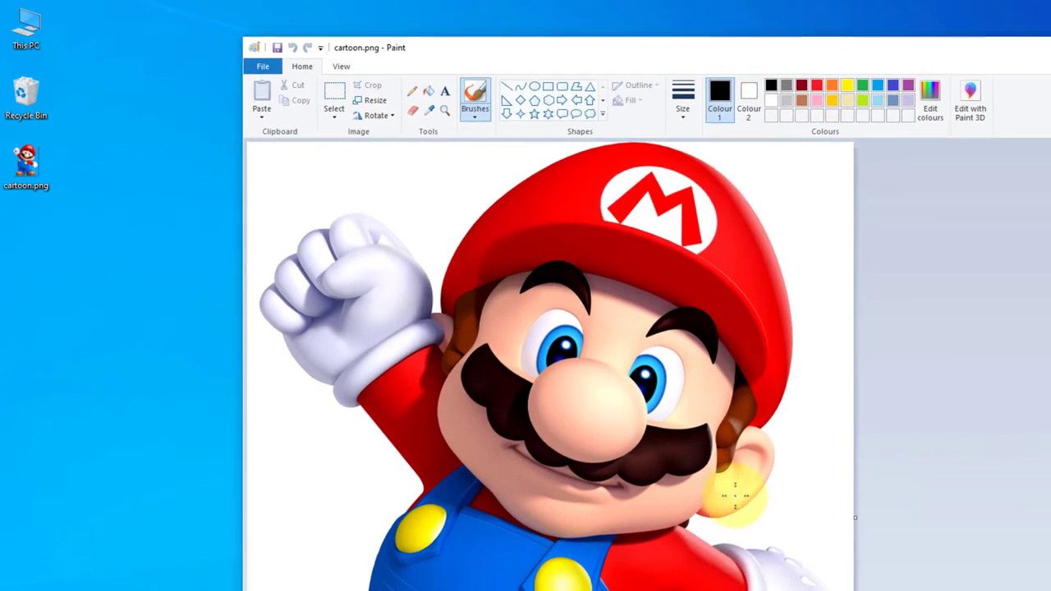
{"action": "scroll", "coordinate": [738, 500], "scroll_direction": "down", "scroll_amount": 3}
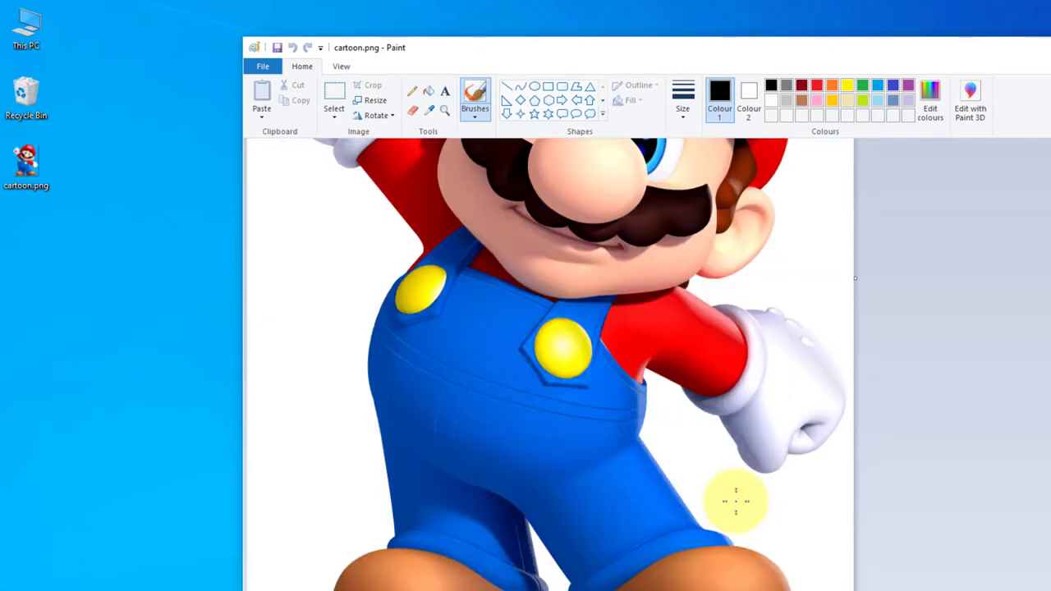
{"action": "scroll", "coordinate": [737, 503], "scroll_direction": "up", "scroll_amount": 3}
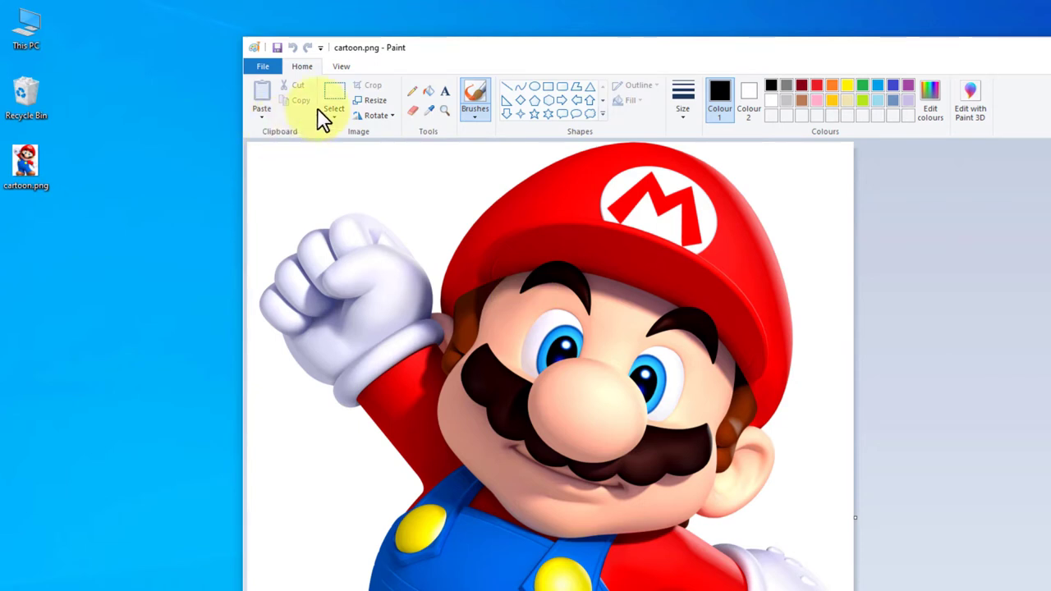
Step: Save as a JPEG picture named cartoon.jpg on the Desktop, accepting the transparency-loss warning
{"action": "left_click", "coordinate": [262, 66]}
{"action": "mouse_move", "coordinate": [288, 182]}
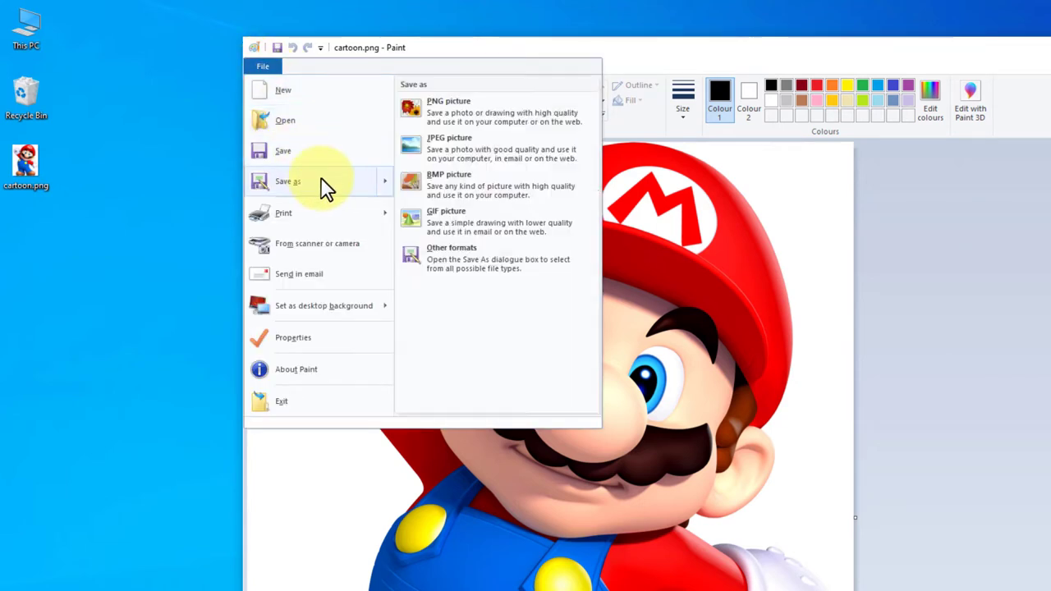
{"action": "left_click", "coordinate": [519, 156]}
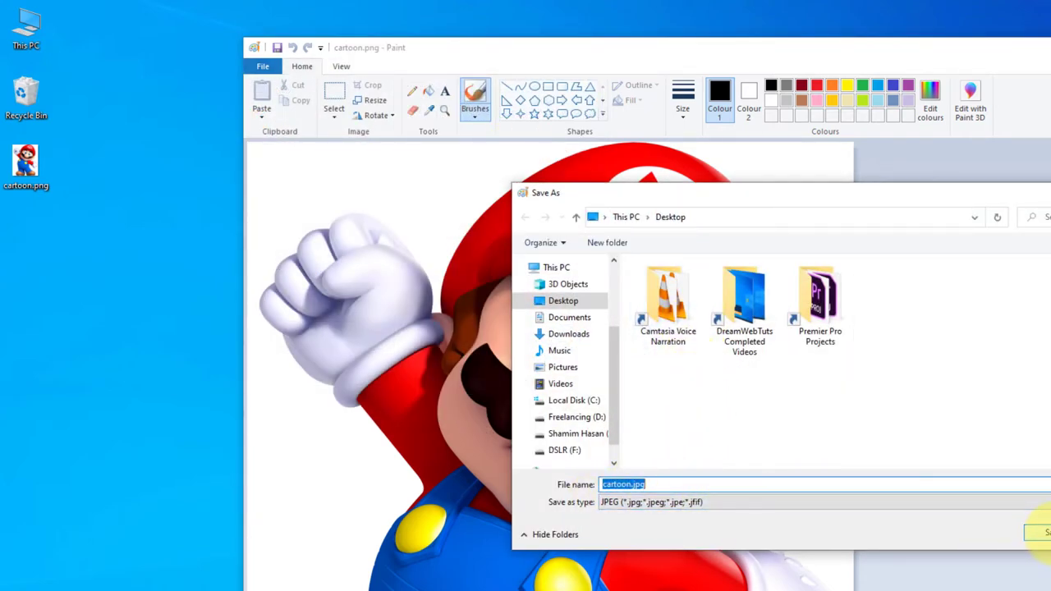
{"action": "left_click", "coordinate": [1041, 533]}
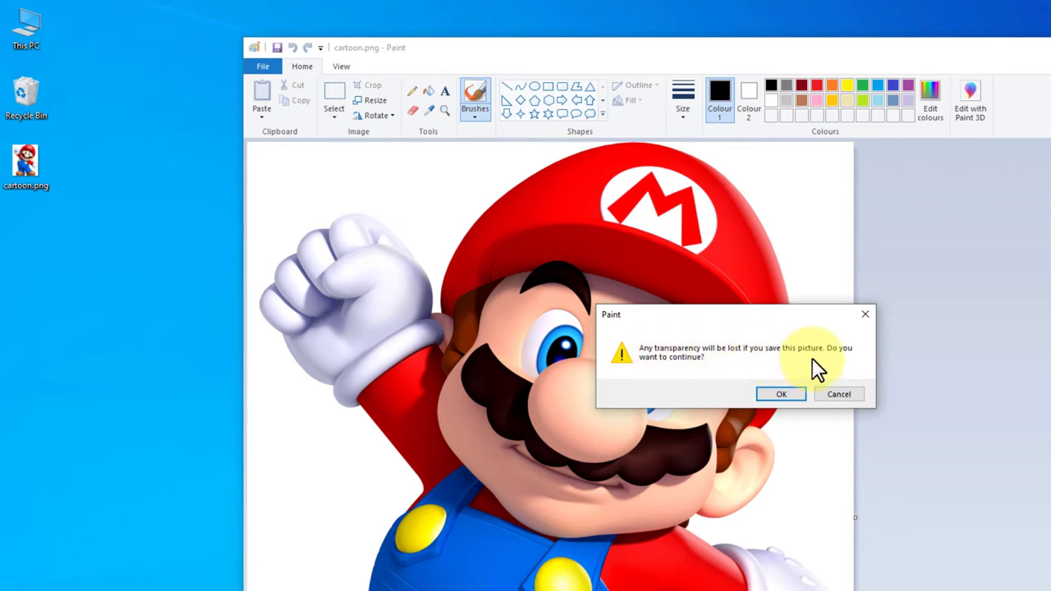
{"action": "left_click", "coordinate": [783, 396]}
{"action": "left_click", "coordinate": [51, 255]}
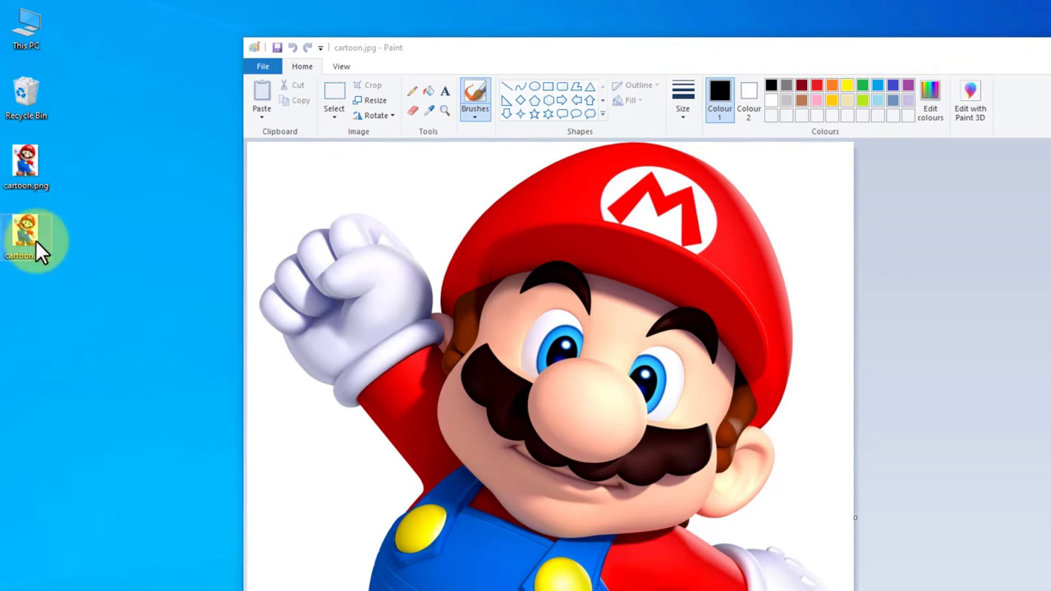
Step: Delete cartoon.jpg from the desktop, leaving cartoon.png selected
{"action": "left_click", "coordinate": [122, 246]}
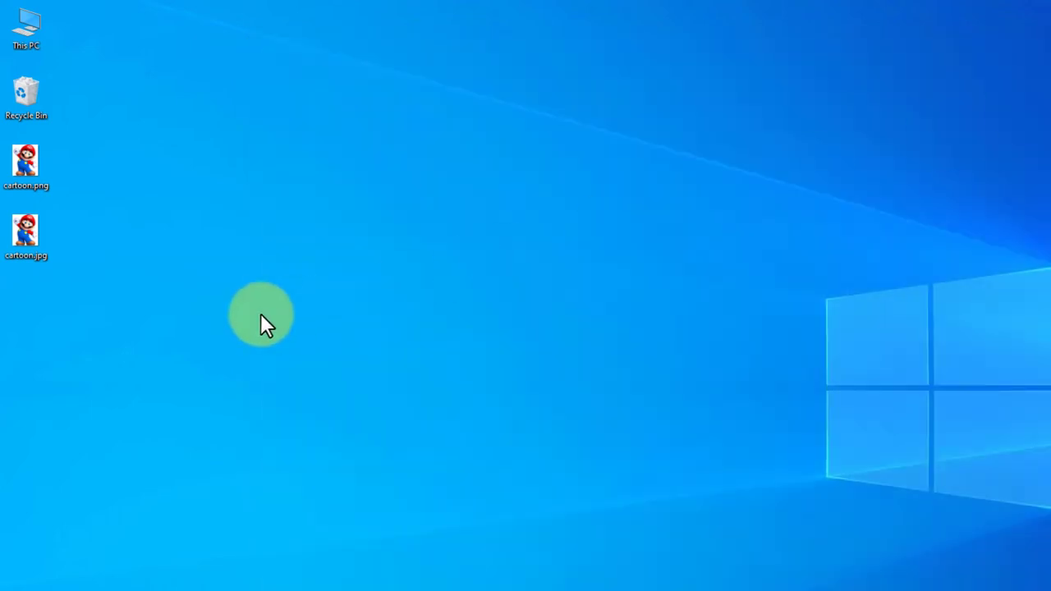
{"action": "left_click", "coordinate": [27, 236]}
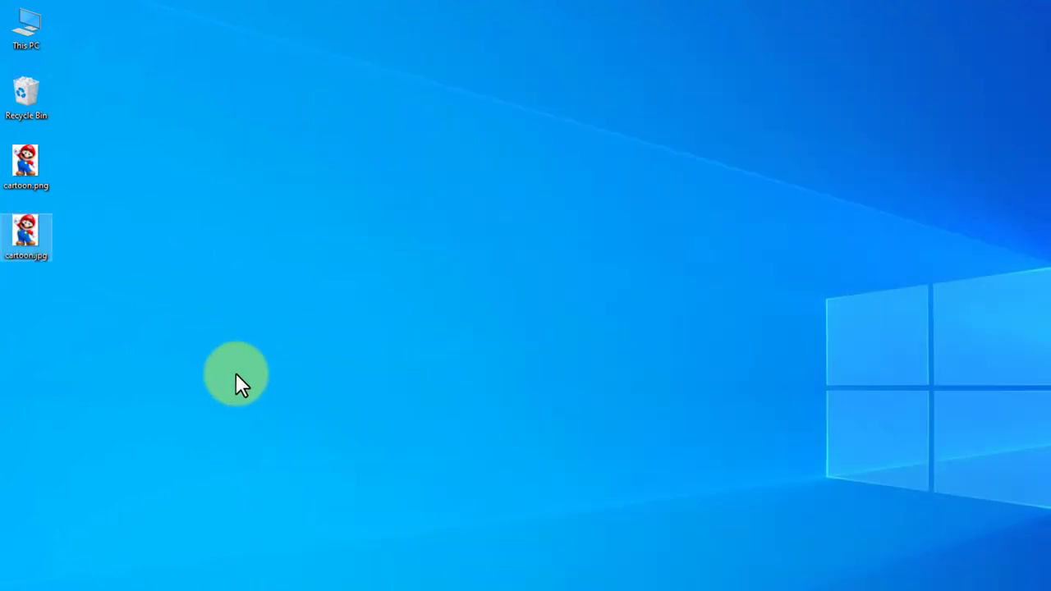
{"action": "key", "text": "Delete"}
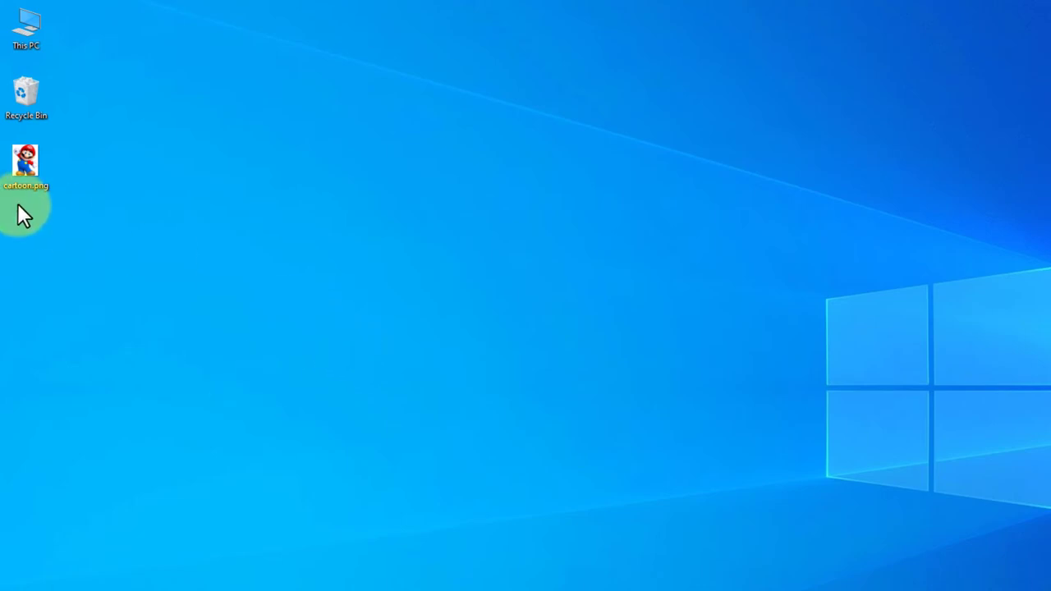
{"action": "left_click", "coordinate": [33, 168]}
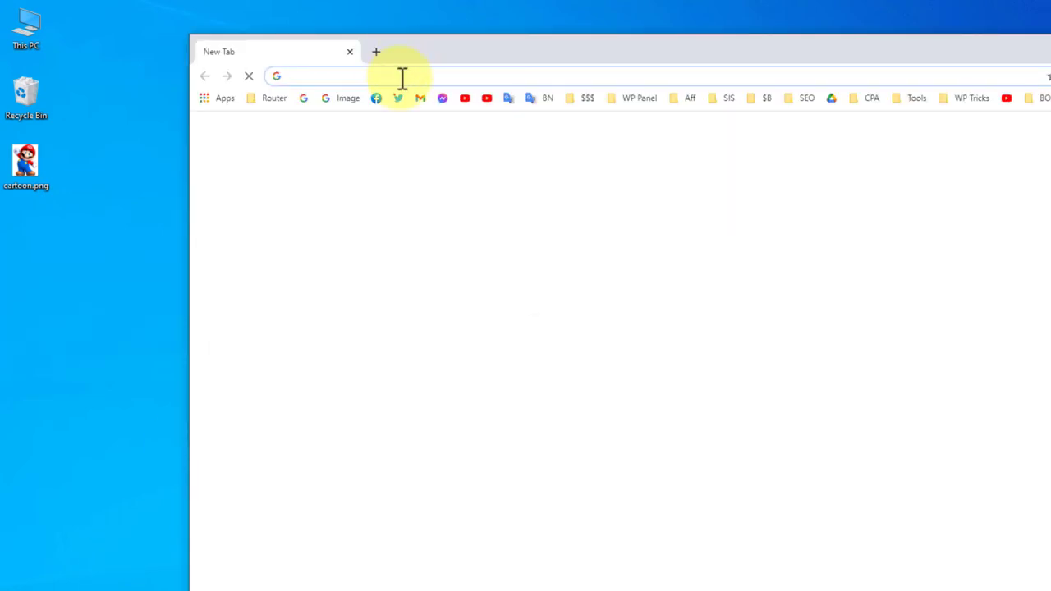
Step: Search Google for 'convert png to jpg' and look over the converter results
{"action": "left_click", "coordinate": [401, 76]}
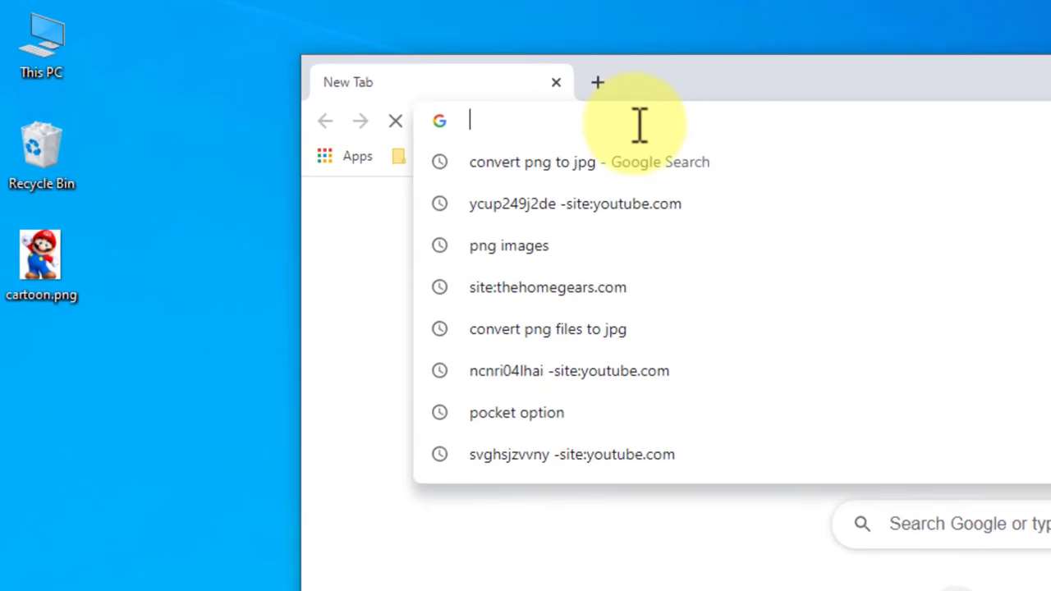
{"action": "type", "text": "convet "}
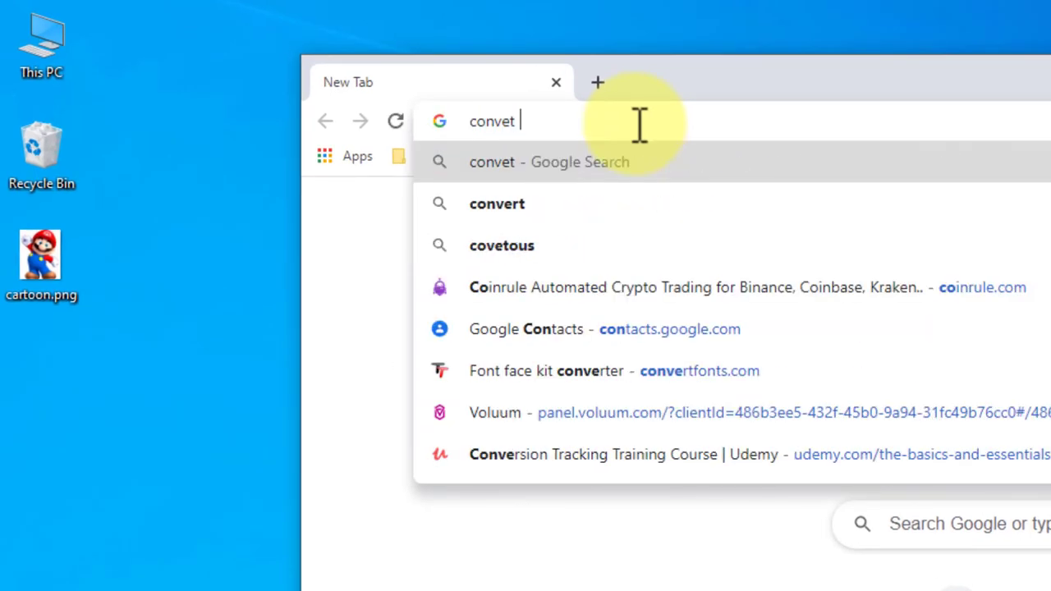
{"action": "type", "text": "png"}
{"action": "key", "text": "BackSpace"}
{"action": "key", "text": "BackSpace"}
{"action": "key", "text": "BackSpace"}
{"action": "key", "text": "BackSpace"}
{"action": "key", "text": "BackSpace"}
{"action": "type", "text": "rt p"}
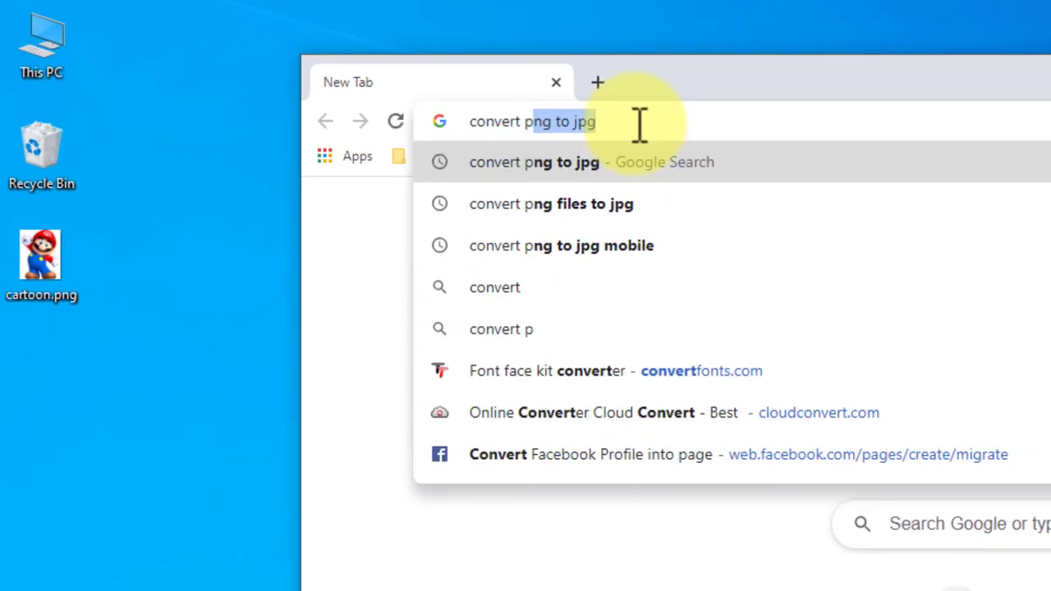
{"action": "type", "text": "ng to j"}
{"action": "key", "text": "Return"}
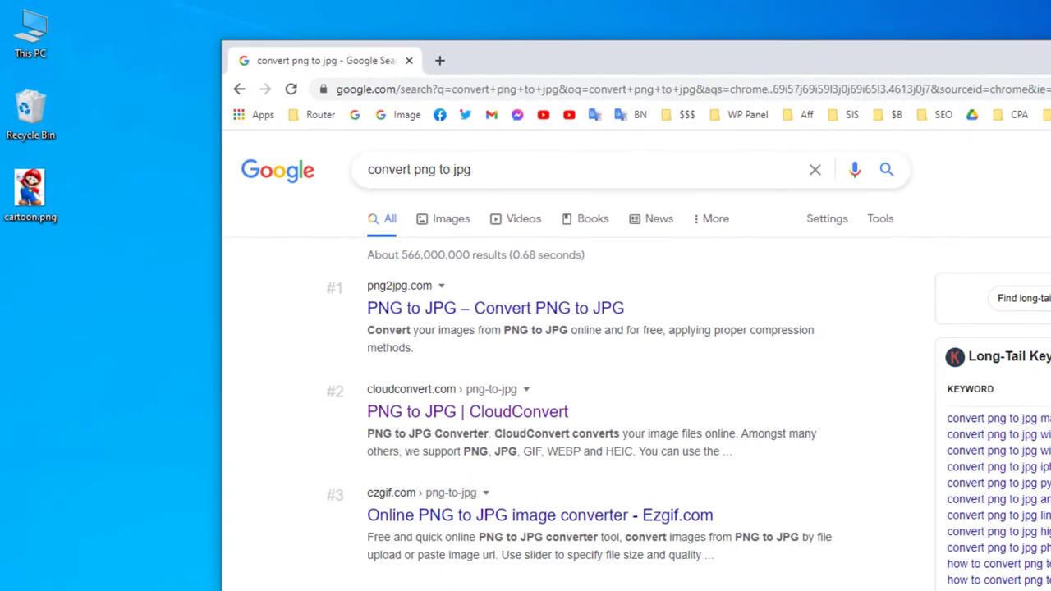
{"action": "left_click_drag", "start_coordinate": [998, 58], "coordinate": [990, 46]}
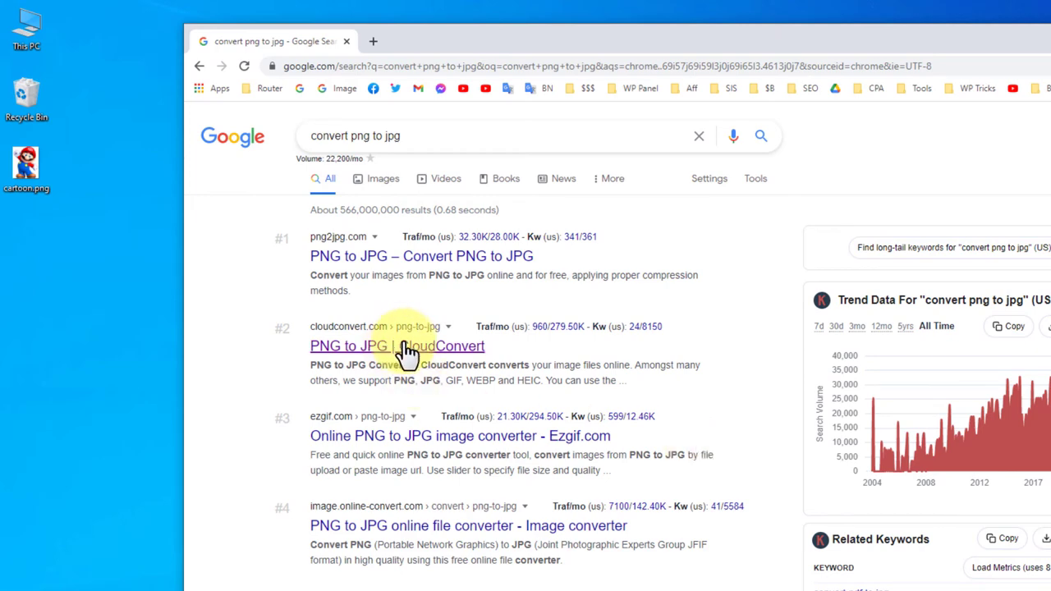
{"action": "scroll", "coordinate": [481, 493], "scroll_direction": "down", "scroll_amount": 5}
{"action": "scroll", "coordinate": [516, 568], "scroll_direction": "up", "scroll_amount": 5}
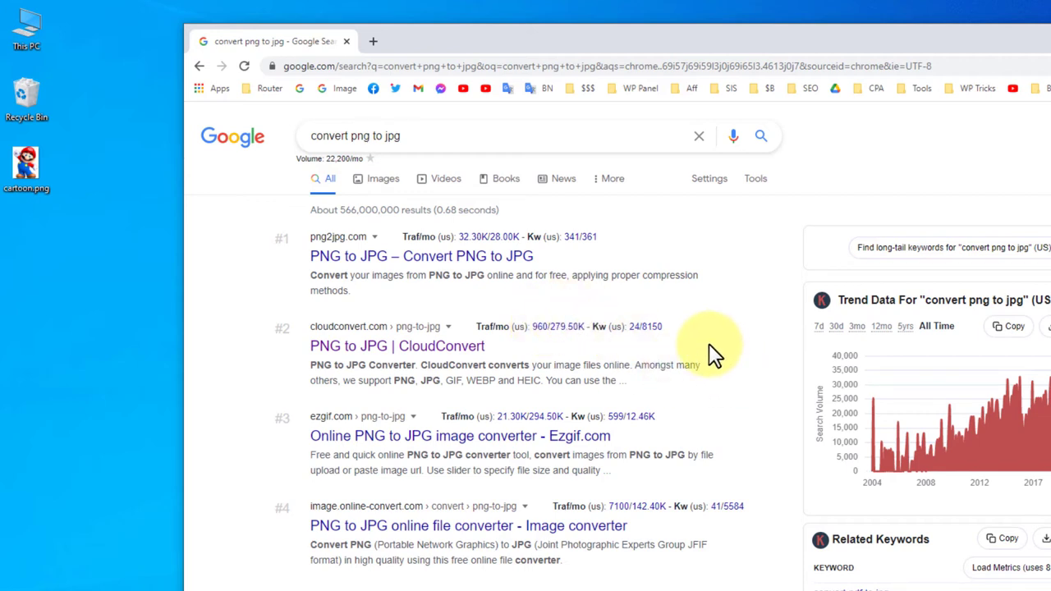
Step: Open the CloudConvert PNG to JPG page and choose Select File > From my Computer
{"action": "left_click", "coordinate": [375, 348]}
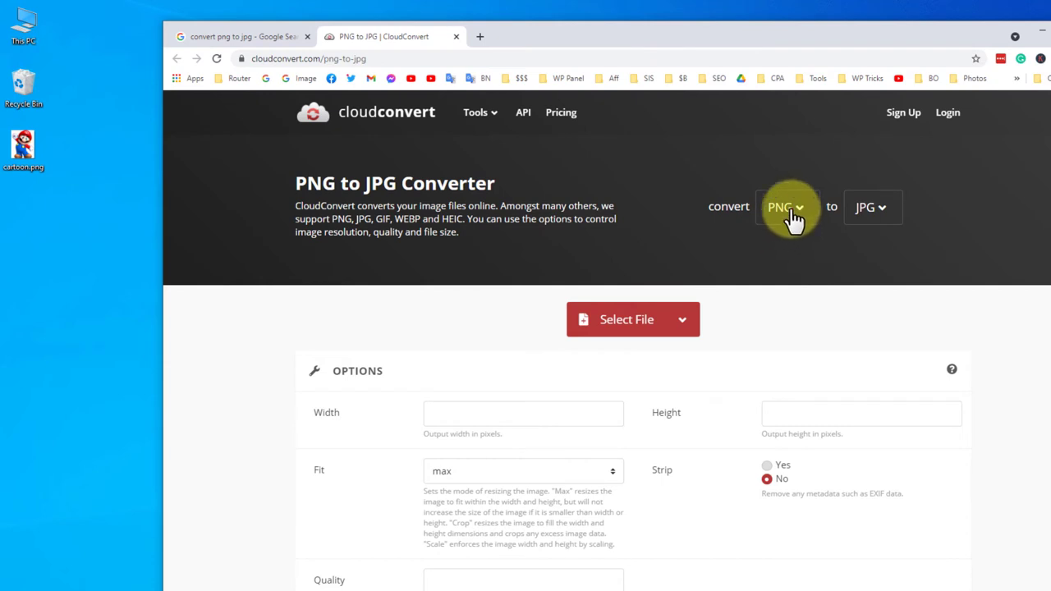
{"action": "left_click", "coordinate": [678, 322]}
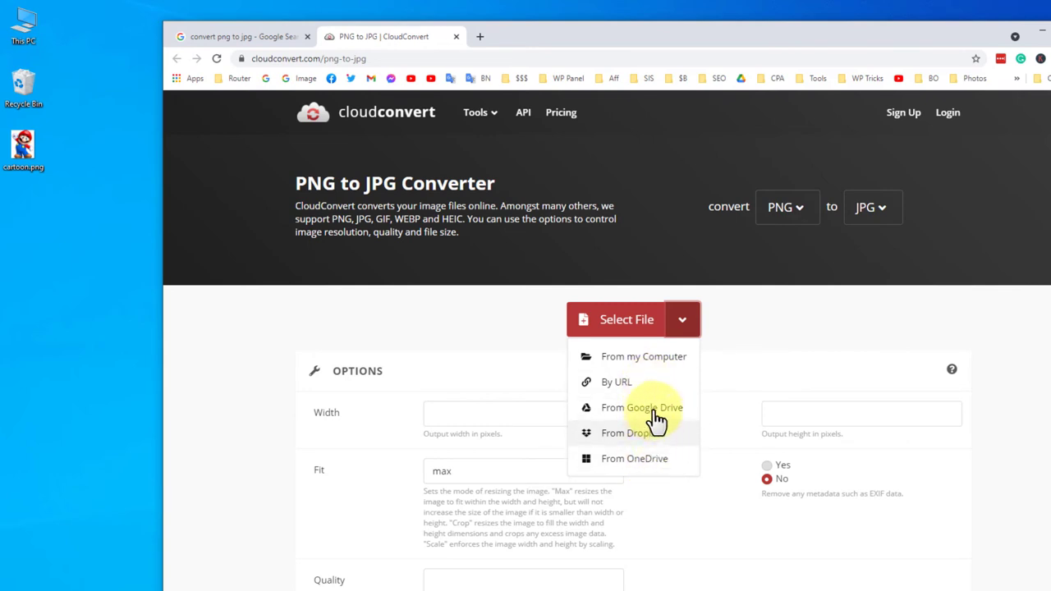
{"action": "left_click", "coordinate": [673, 360]}
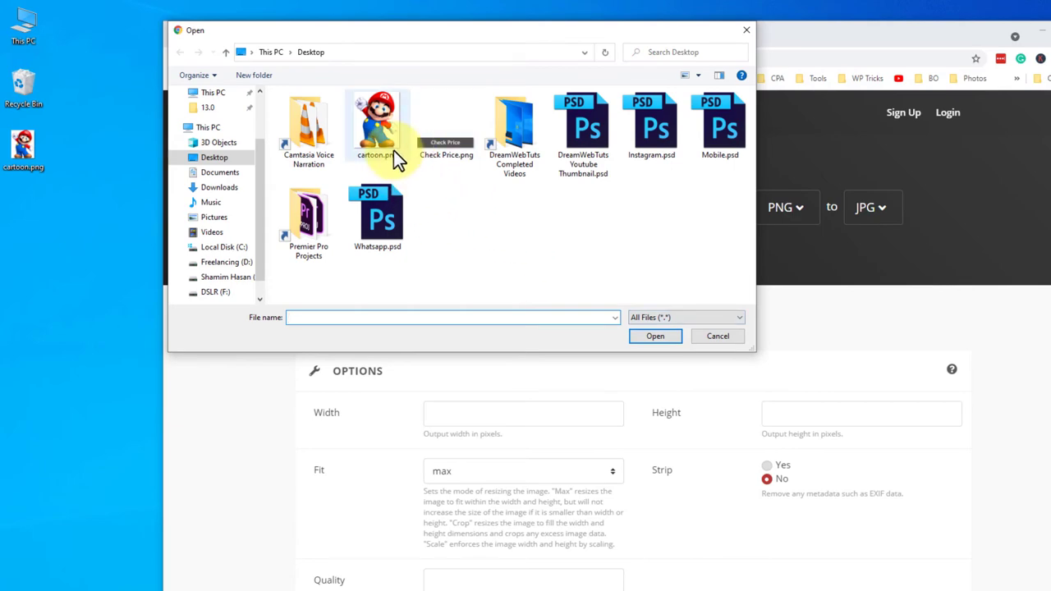
Step: Upload cartoon.png from the Desktop and convert it to cartoon.jpg
{"action": "left_click", "coordinate": [396, 147]}
{"action": "left_click", "coordinate": [656, 340]}
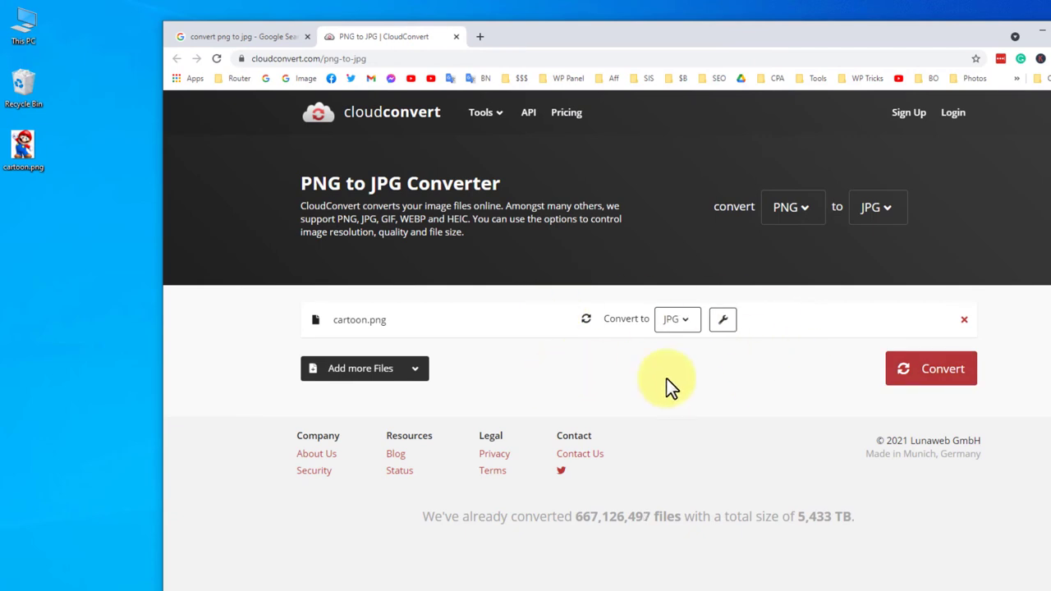
{"action": "left_click", "coordinate": [935, 372]}
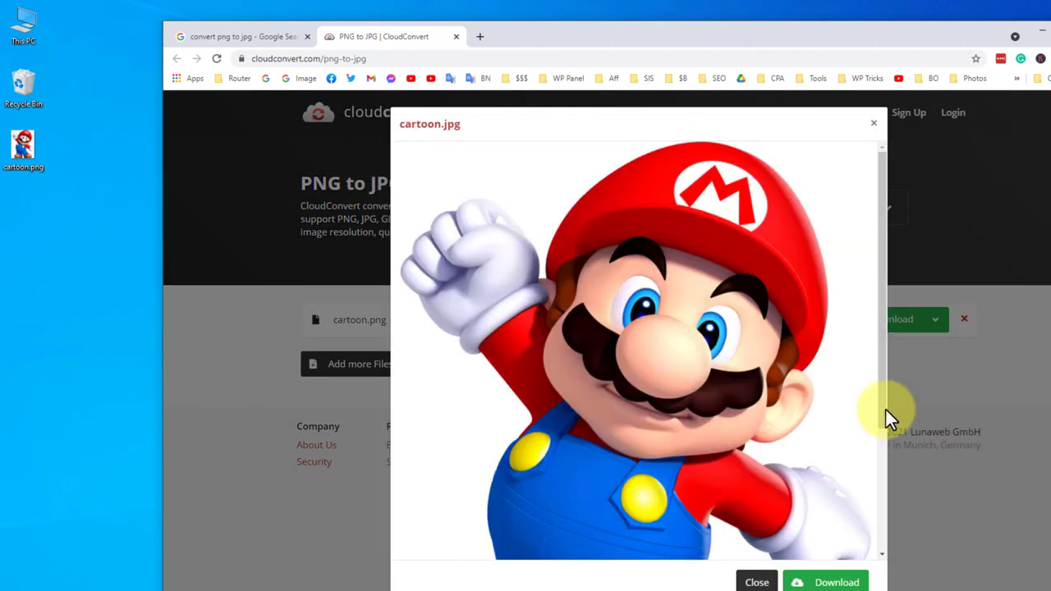
Step: Download the converted cartoon.jpg from the CloudConvert preview to the desktop
{"action": "scroll", "coordinate": [795, 435], "scroll_direction": "down", "scroll_amount": 3}
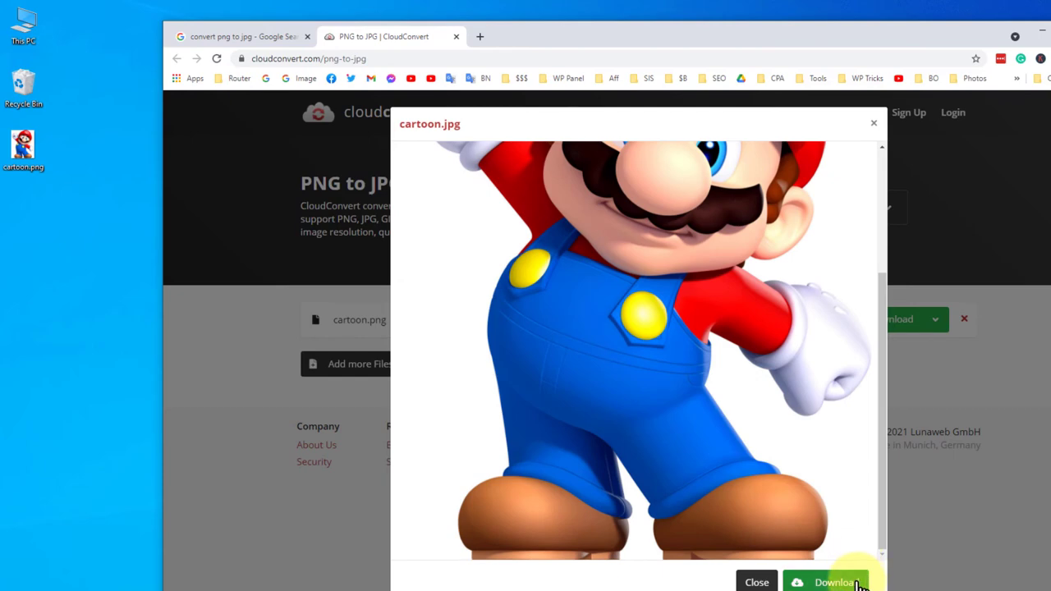
{"action": "left_click", "coordinate": [856, 582]}
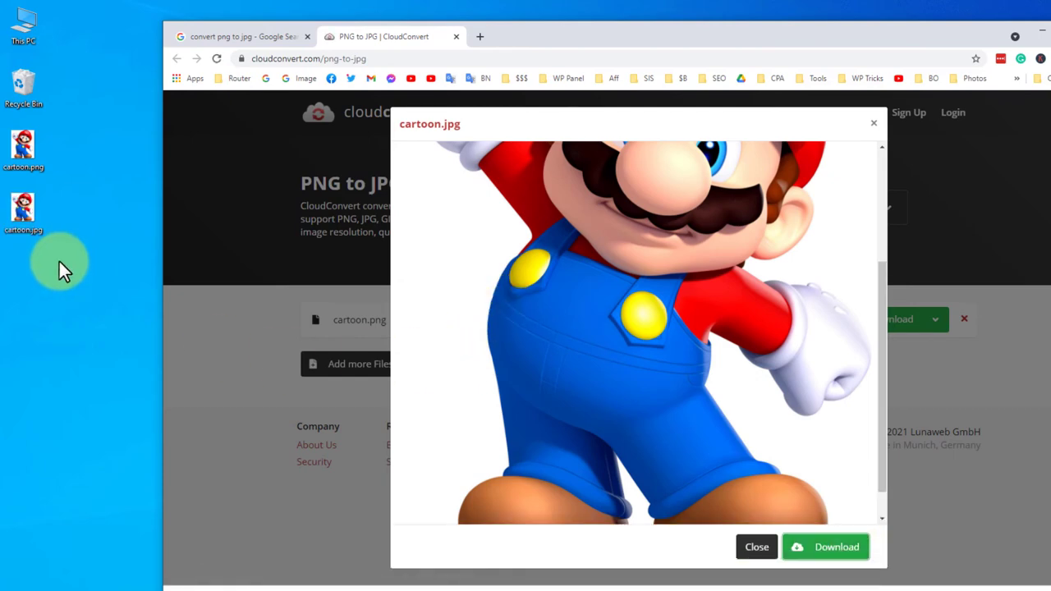
{"action": "left_click", "coordinate": [30, 232]}
Step: View cartoon.jpg in Photos to check the Mario image, then close the viewer and preview
{"action": "double_click", "coordinate": [24, 209]}
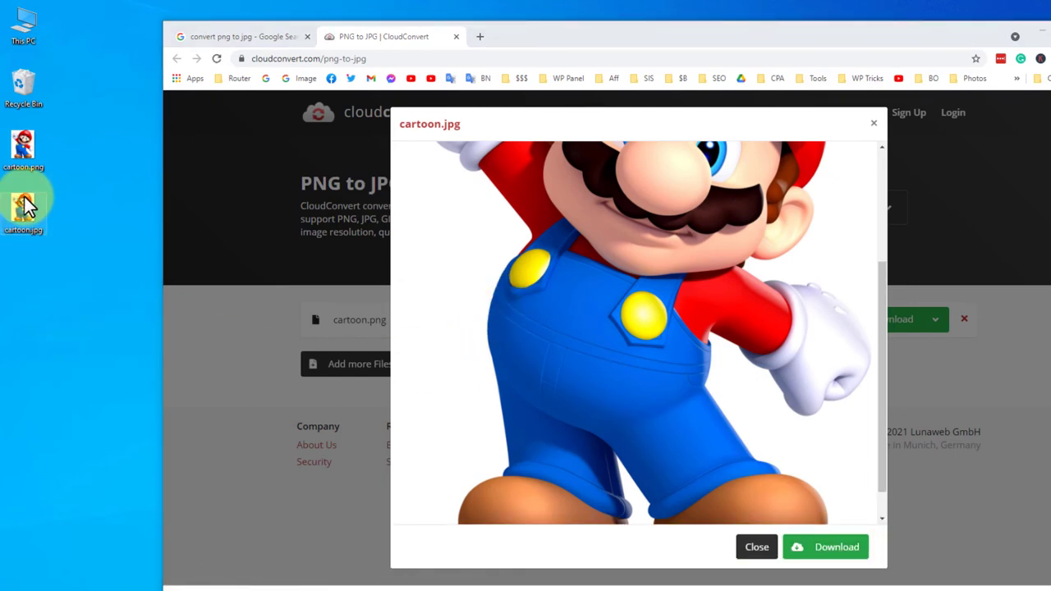
{"action": "scroll", "coordinate": [742, 311], "scroll_direction": "up", "scroll_amount": 3}
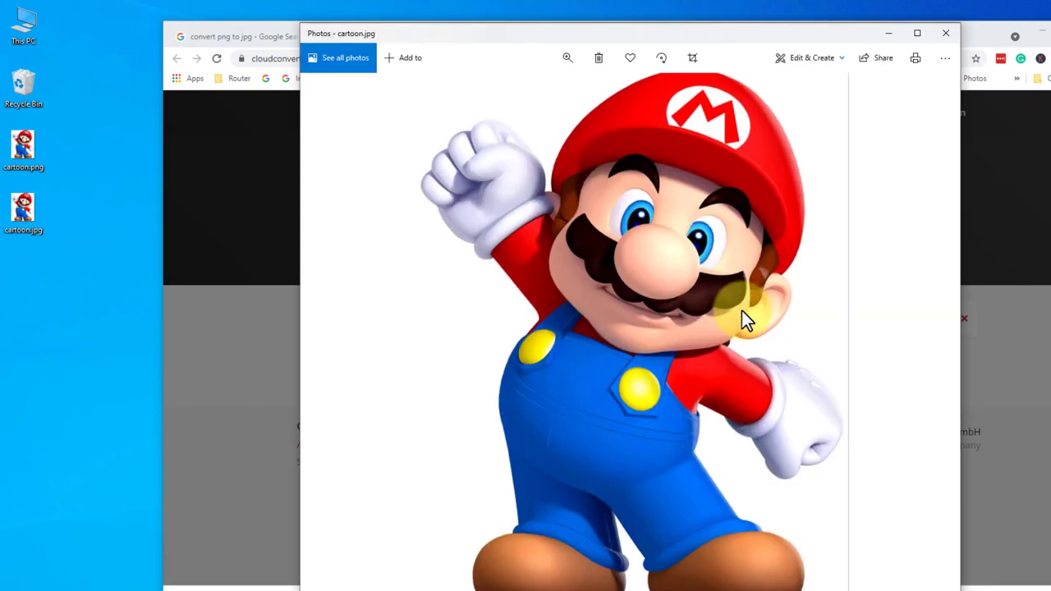
{"action": "scroll", "coordinate": [742, 311], "scroll_direction": "down", "scroll_amount": 3}
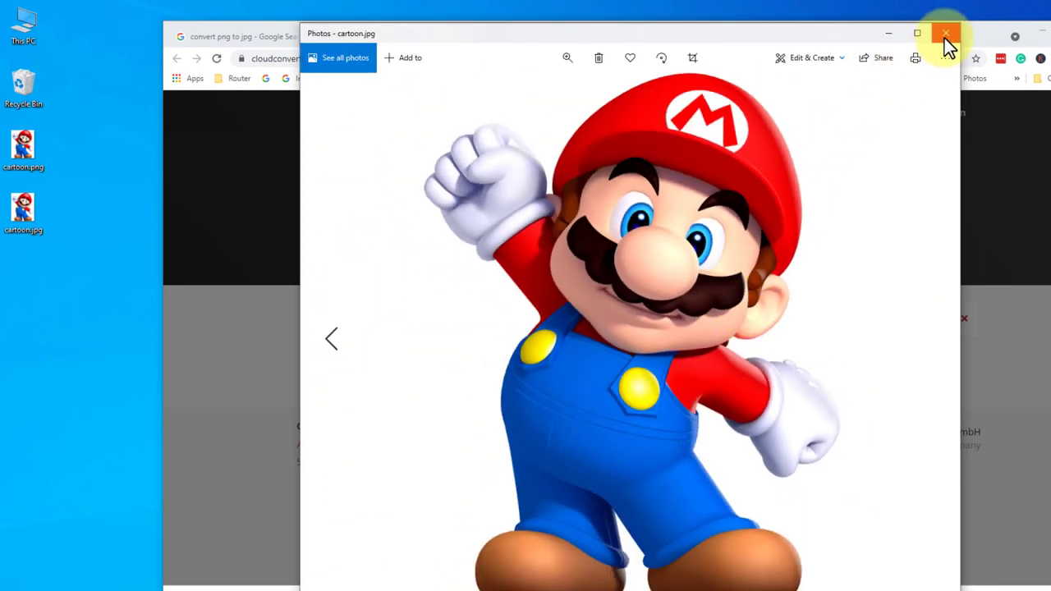
{"action": "left_click", "coordinate": [944, 38]}
{"action": "left_click", "coordinate": [873, 120]}
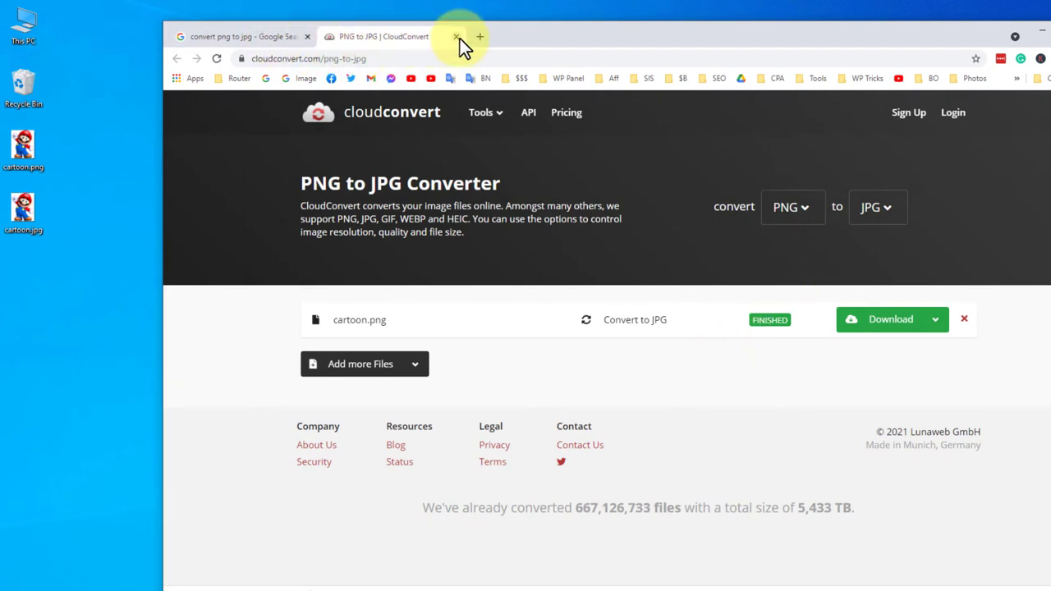
Step: Close the CloudConvert tab and the Chrome window to return to the desktop
{"action": "left_click", "coordinate": [456, 37]}
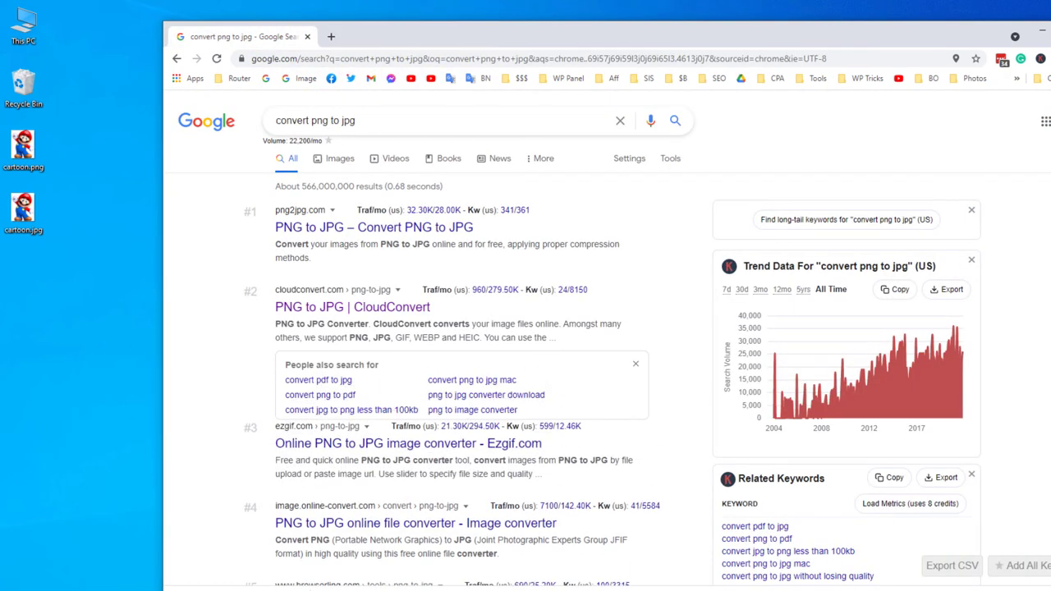
{"action": "left_click", "coordinate": [1039, 34]}
{"action": "right_click", "coordinate": [414, 314]}
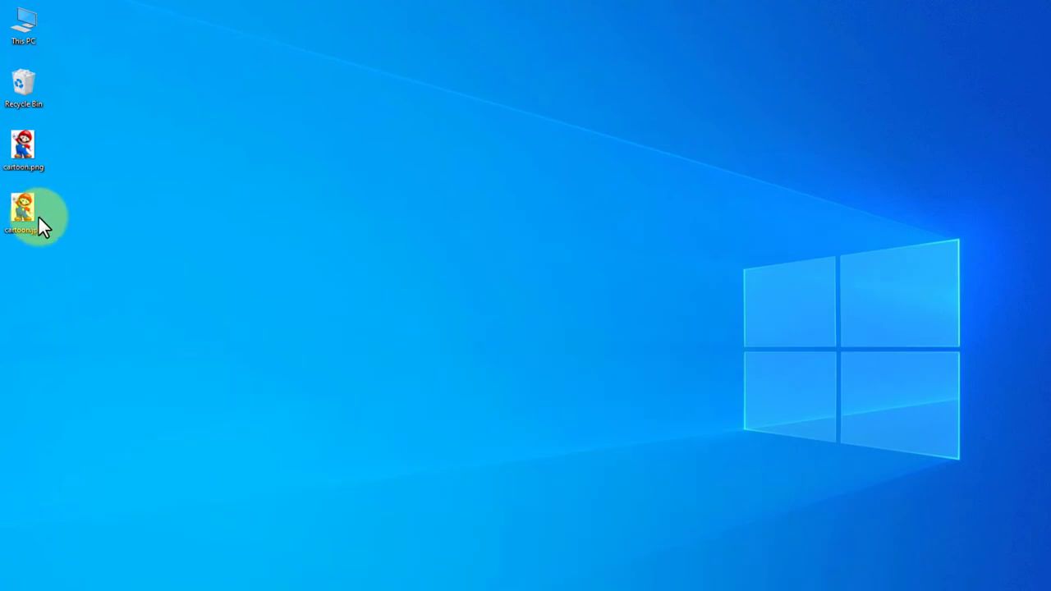
Step: Drag cartoon.jpg to the Recycle Bin and drop cartoon.png onto Photoshop to open it
{"action": "mouse_move", "coordinate": [39, 218]}
{"action": "left_mouse_down"}
{"action": "mouse_move", "coordinate": [70, 97]}
{"action": "mouse_move", "coordinate": [54, 99]}
{"action": "left_mouse_up"}
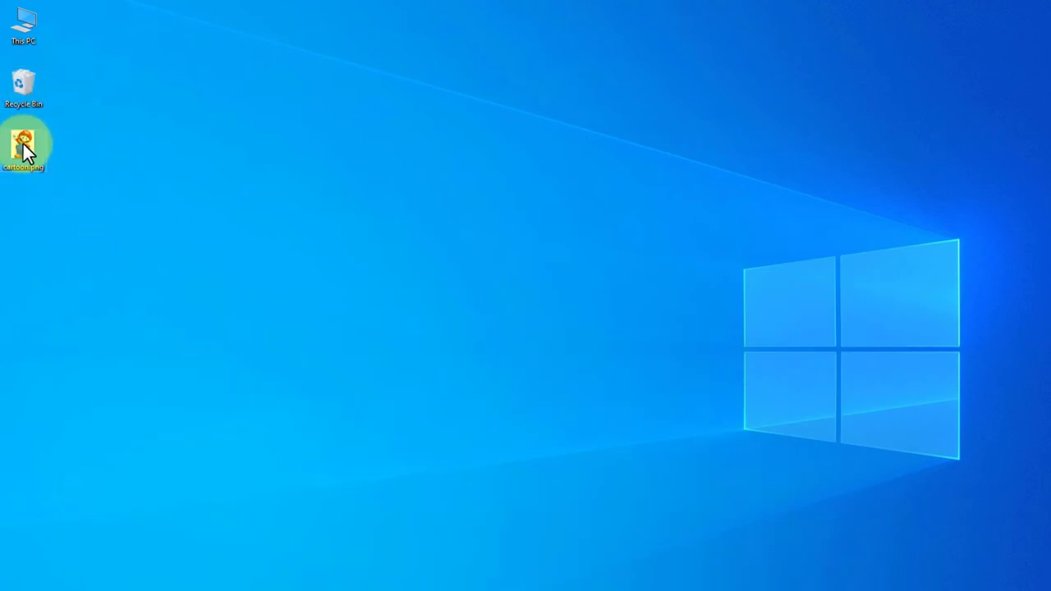
{"action": "mouse_move", "coordinate": [24, 145]}
{"action": "left_mouse_down"}
{"action": "mouse_move", "coordinate": [206, 585]}
{"action": "mouse_move", "coordinate": [445, 243]}
{"action": "left_mouse_up"}
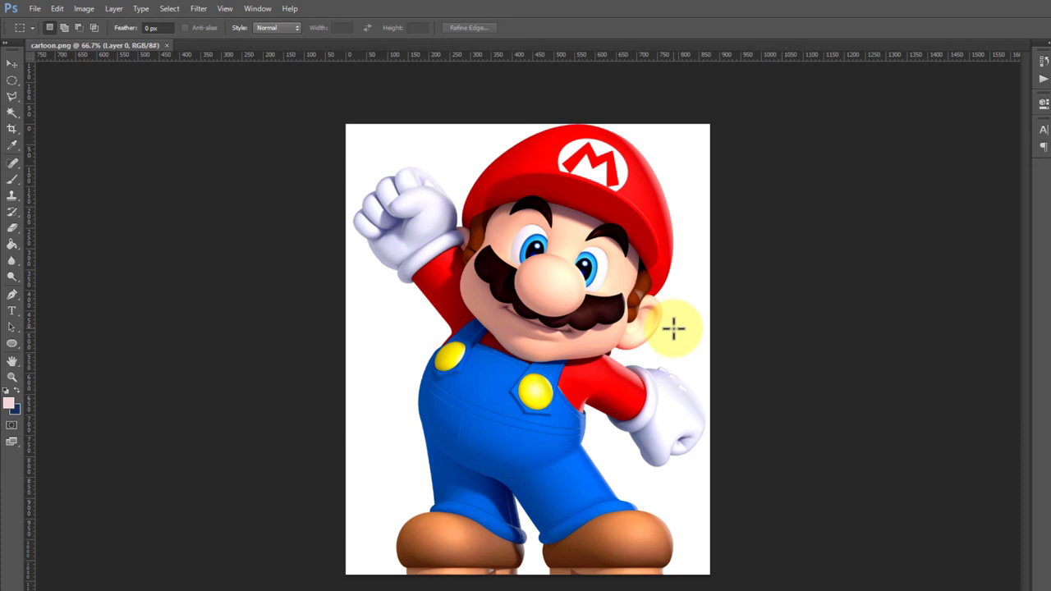
Step: Save cartoon.jpg as JPEG to the desktop, lowering quality from 12 Maximum to 9 High
{"action": "key", "text": "ctrl+shift+s"}
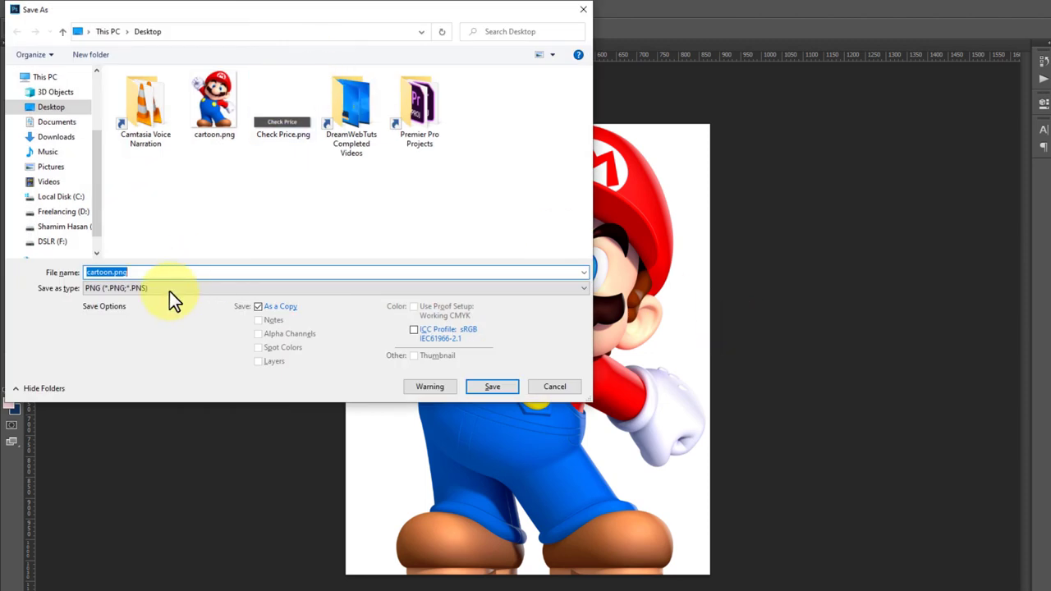
{"action": "left_click", "coordinate": [176, 289]}
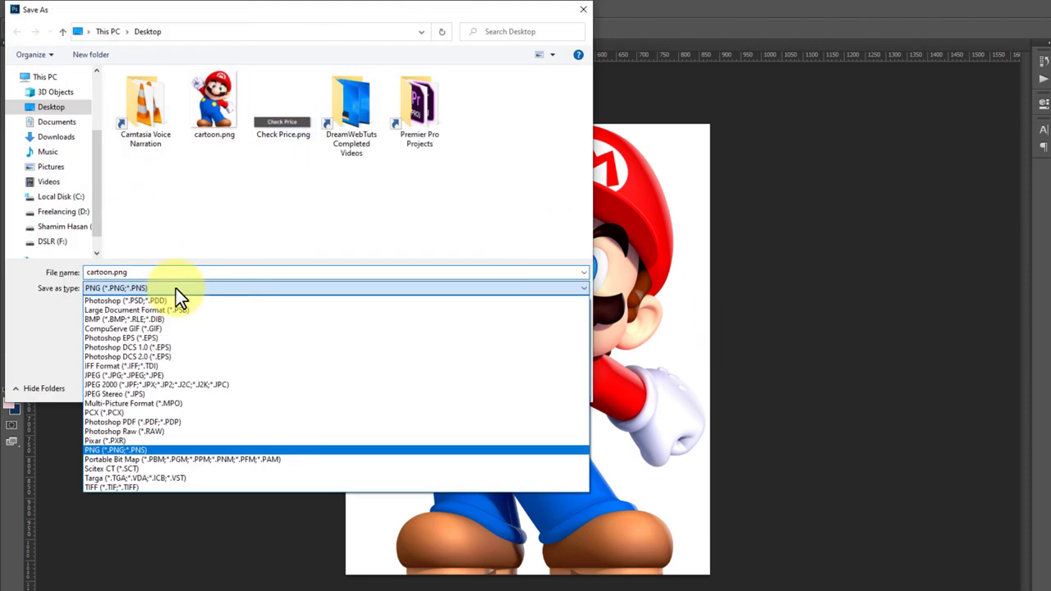
{"action": "left_click", "coordinate": [138, 376]}
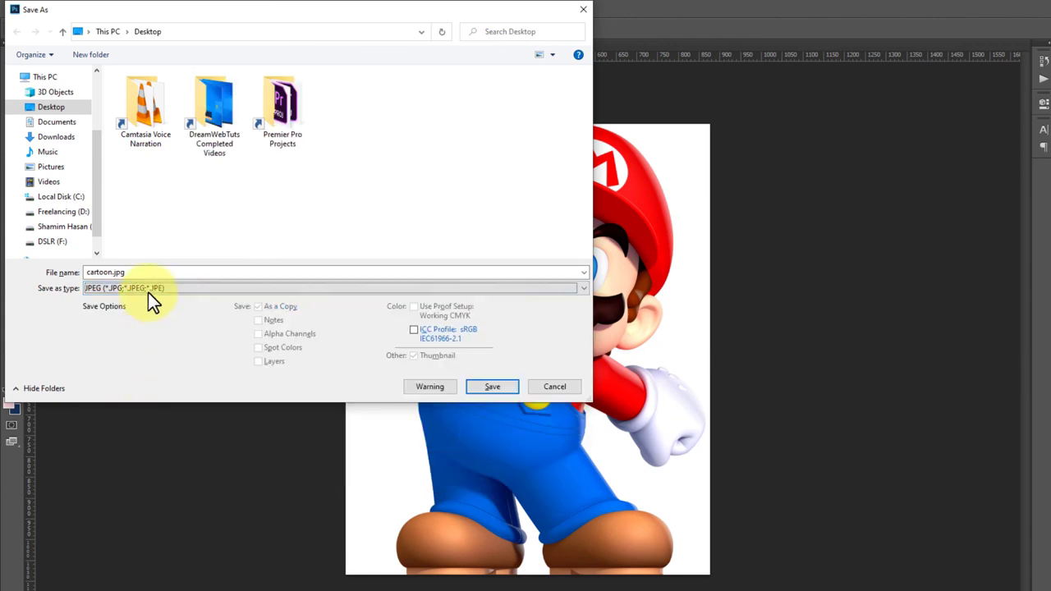
{"action": "left_click", "coordinate": [498, 389]}
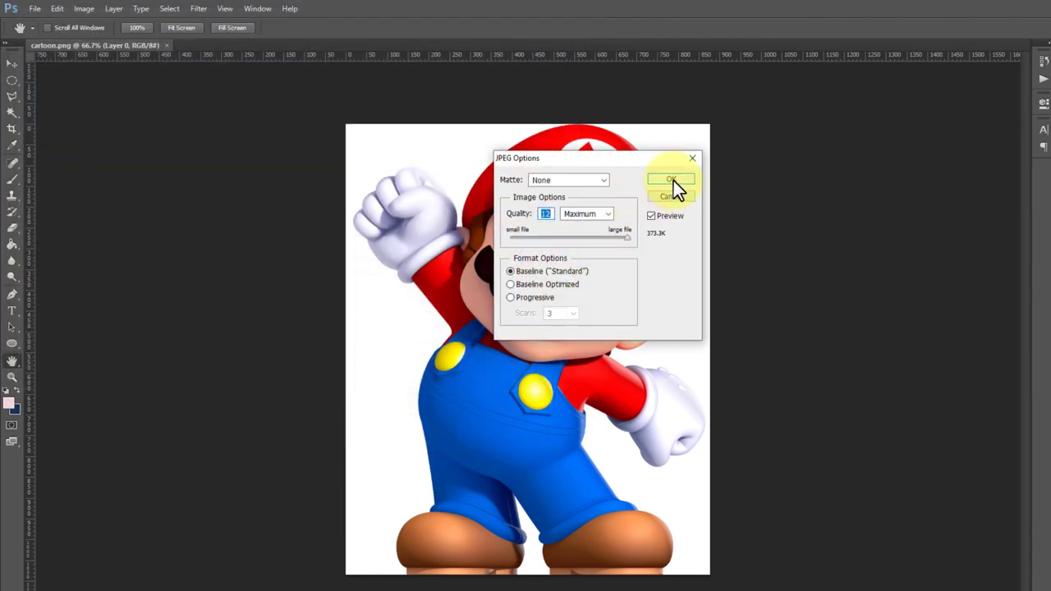
{"action": "mouse_move", "coordinate": [627, 238]}
{"action": "left_mouse_down"}
{"action": "mouse_move", "coordinate": [600, 244]}
{"action": "mouse_move", "coordinate": [636, 239]}
{"action": "left_mouse_up"}
{"action": "left_click", "coordinate": [683, 179]}
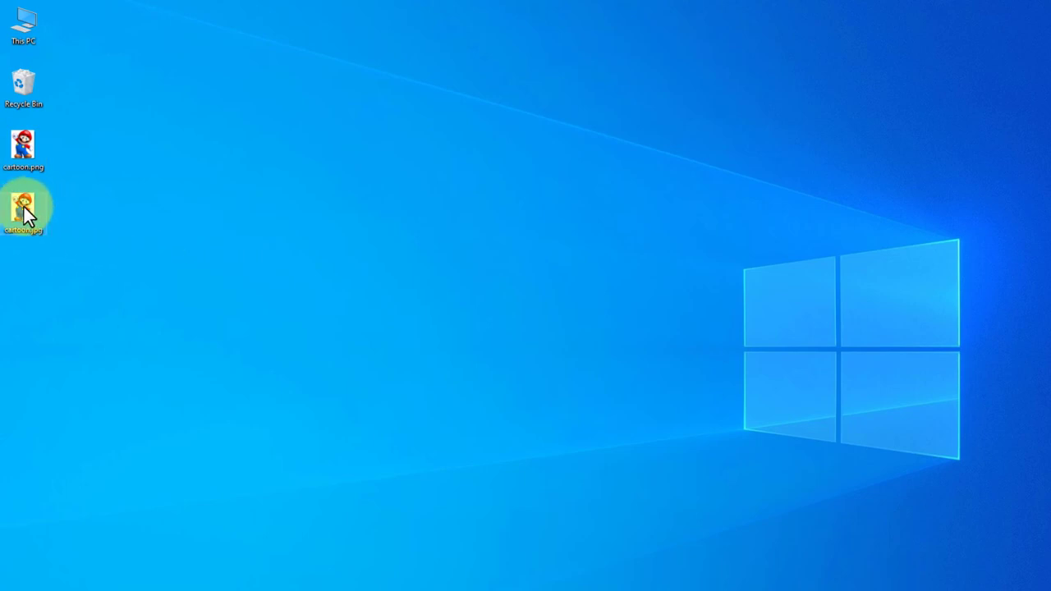
Step: Open cartoon.jpg from the desktop to check the saved Mario image
{"action": "double_click", "coordinate": [24, 209]}
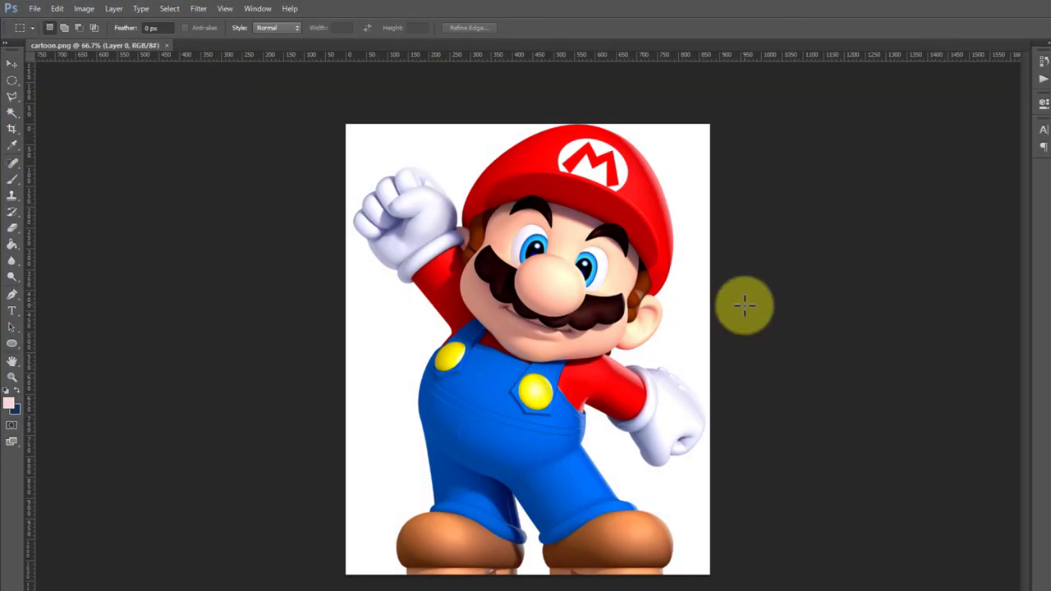